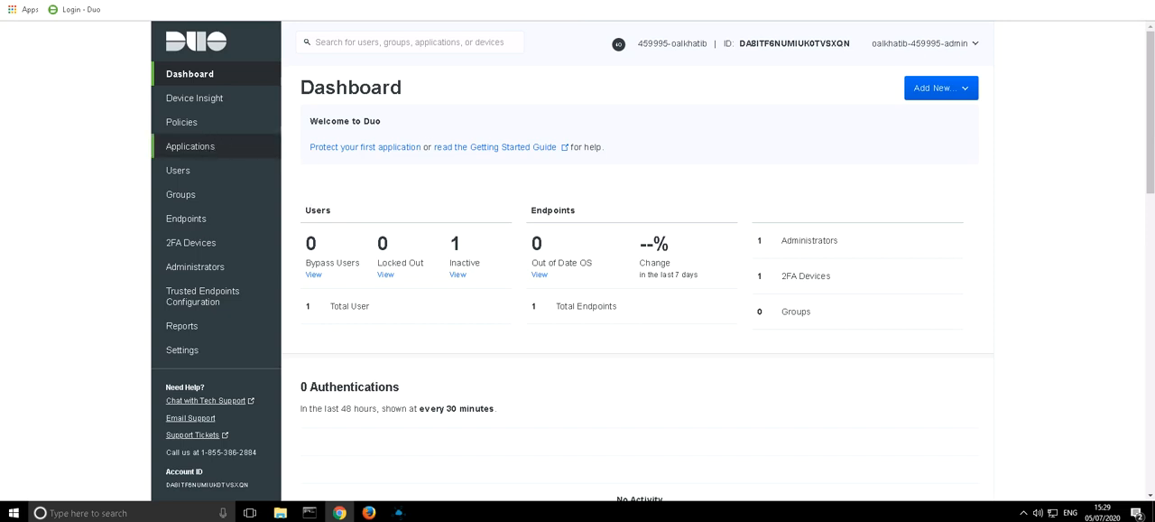
- Open the list of applications that can be protected with Duo two-factor authentication
{"action": "left_click", "coordinate": [194, 153]}
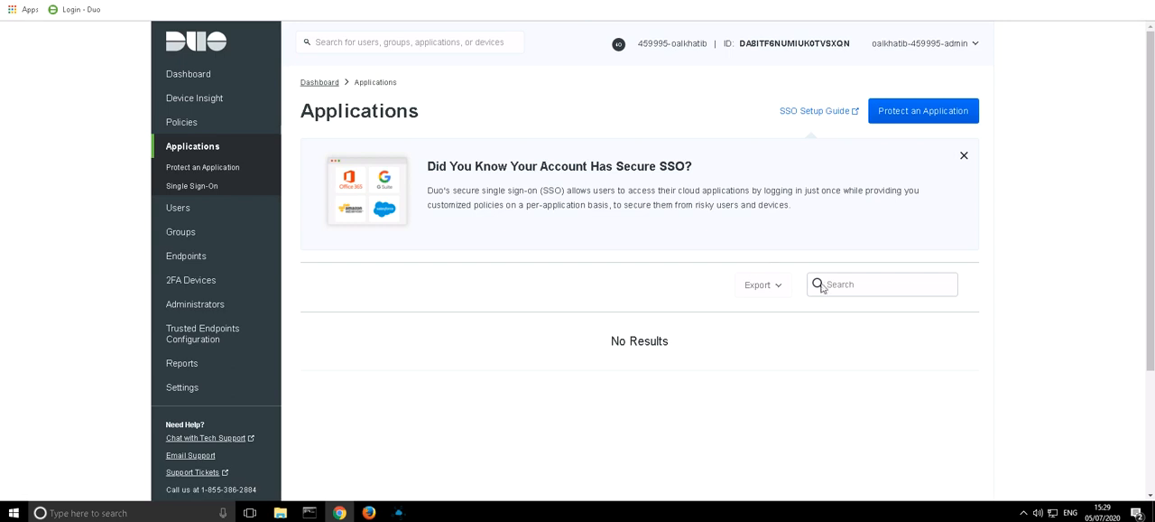
{"action": "left_click", "coordinate": [840, 287]}
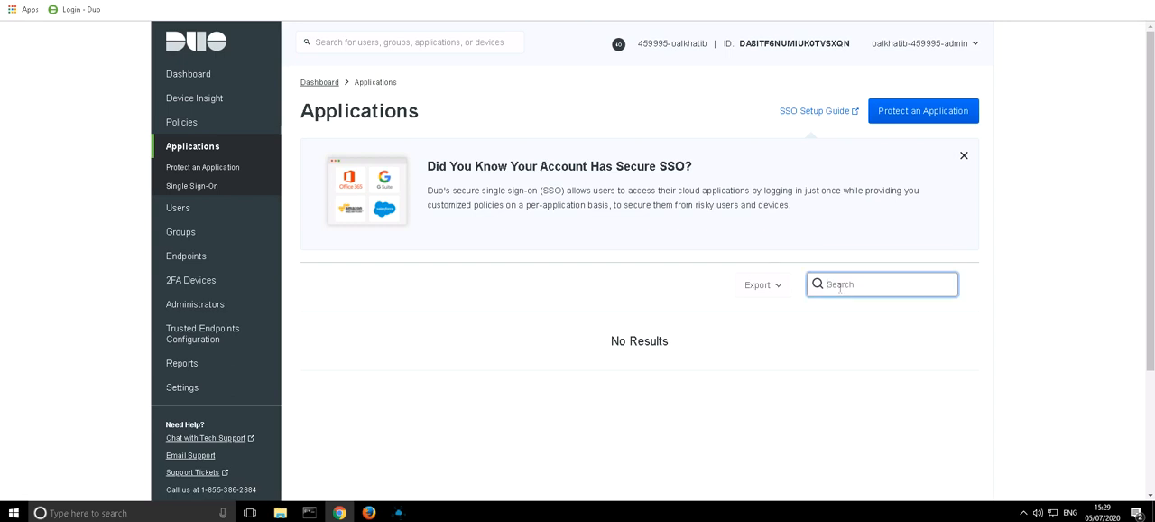
{"action": "left_click", "coordinate": [209, 167]}
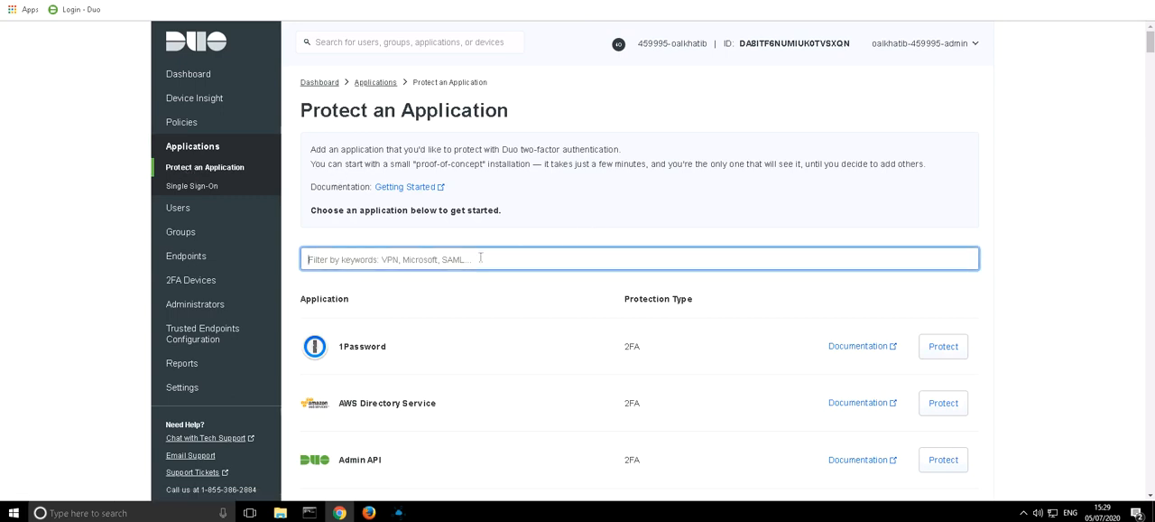
- Filter the application list by "rdp" and protect Microsoft RDP
{"action": "type", "text": "rpd"}
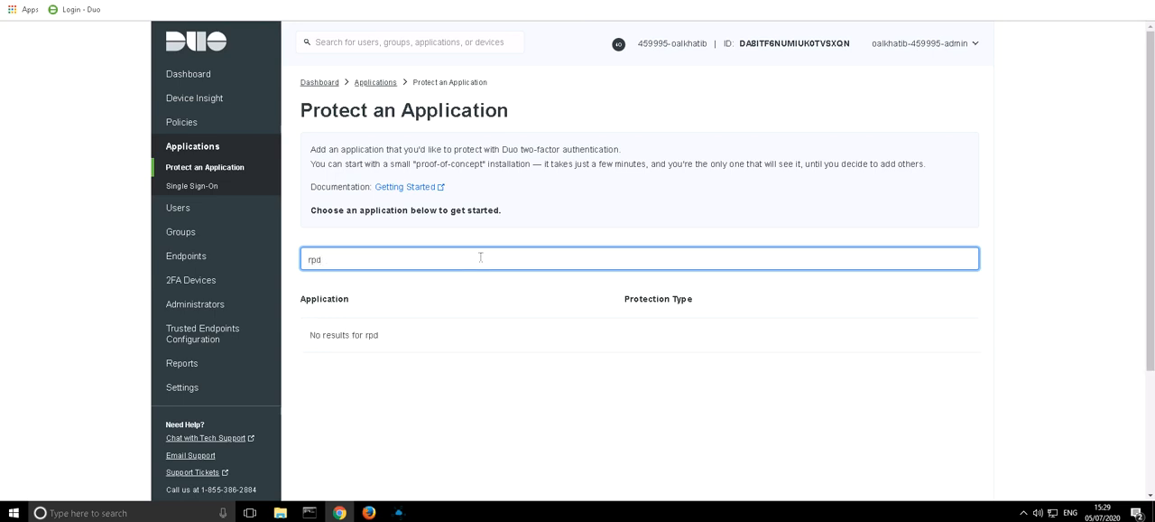
{"action": "key", "text": "BackSpace"}
{"action": "key", "text": "BackSpace"}
{"action": "type", "text": "d"}
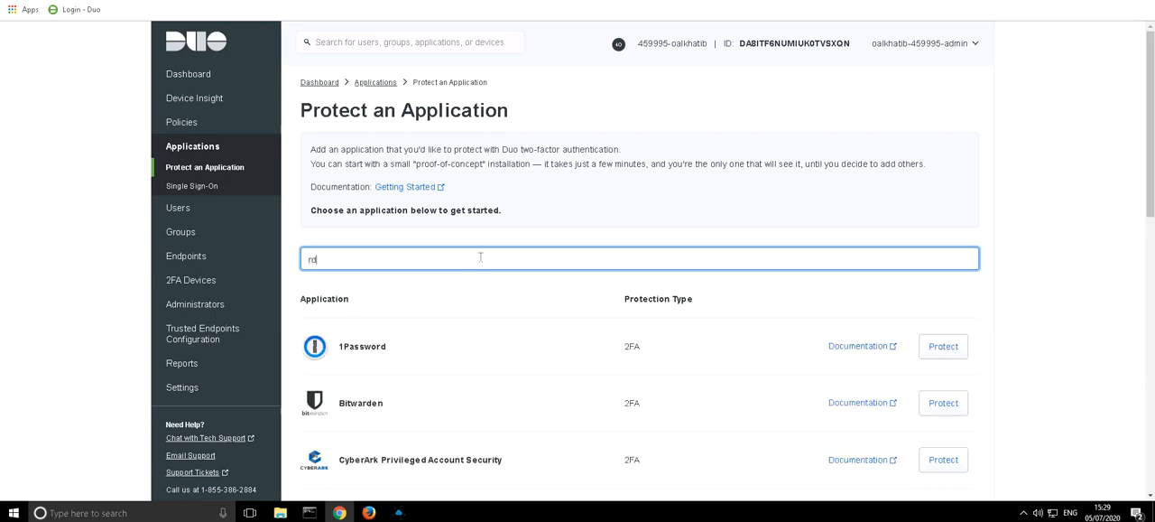
{"action": "type", "text": "p"}
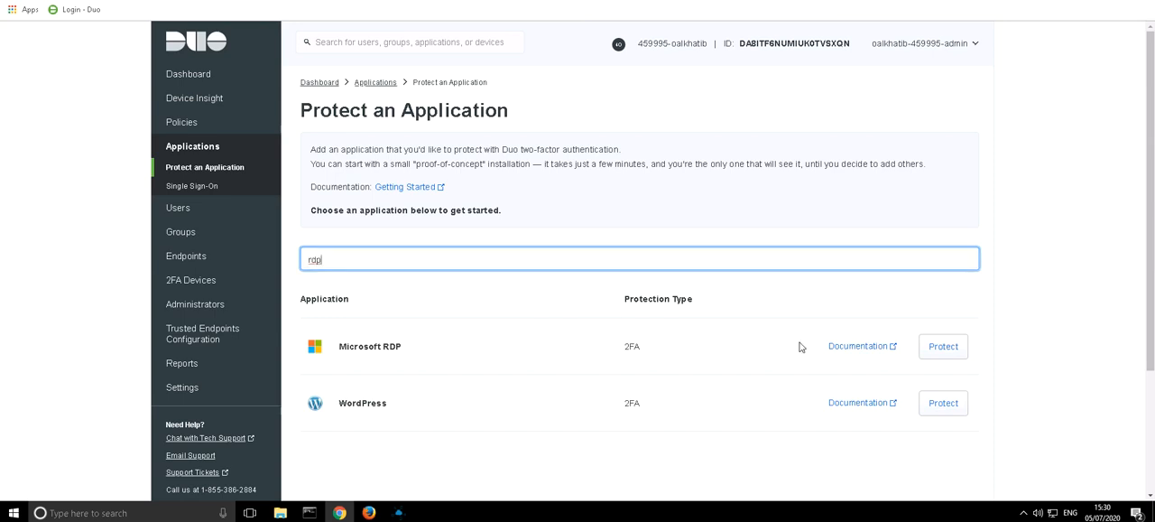
{"action": "left_click", "coordinate": [937, 351]}
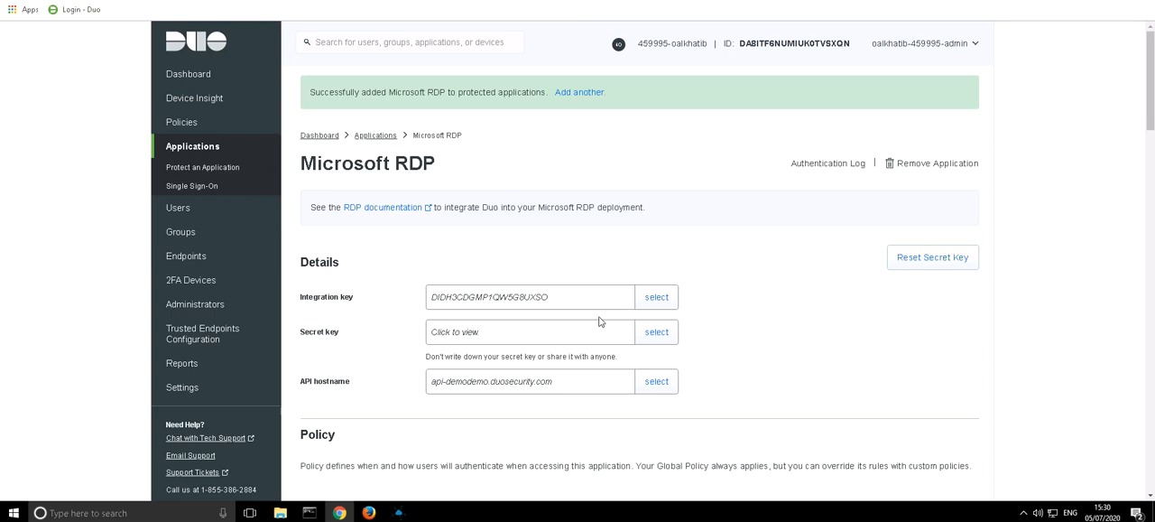
- Open the Microsoft RDP application's documentation and download the Duo Authentication for Windows Logon 4.1 installer package
{"action": "scroll", "coordinate": [378, 341], "scroll_direction": "down", "scroll_amount": 2}
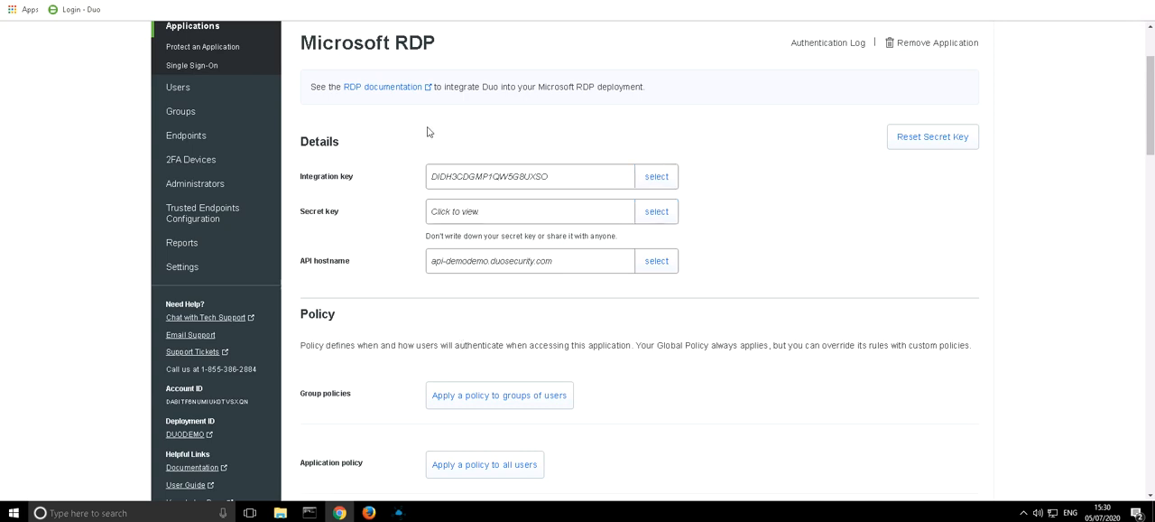
{"action": "left_click", "coordinate": [381, 90]}
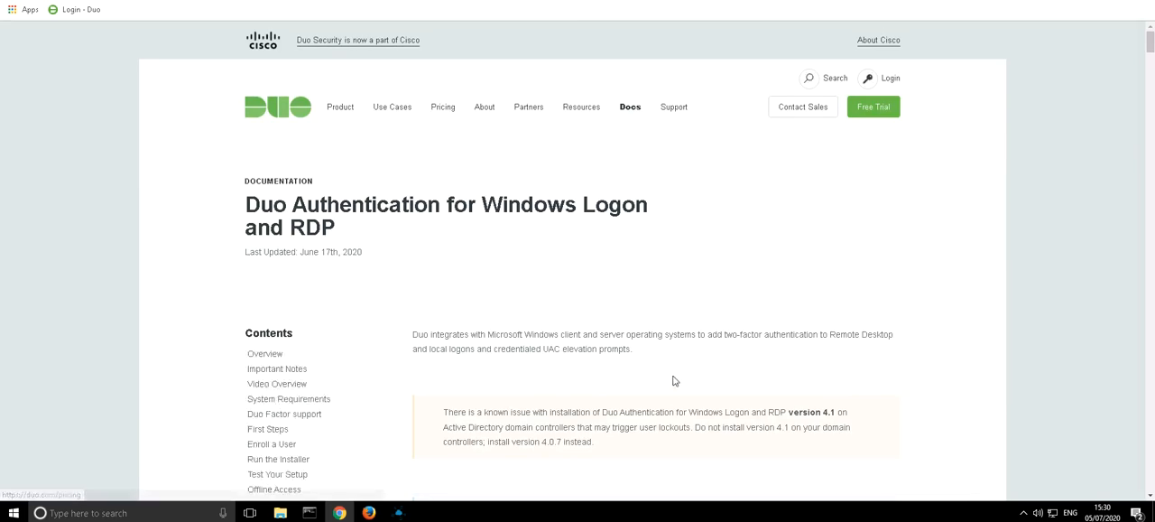
{"action": "scroll", "coordinate": [609, 416], "scroll_direction": "down", "scroll_amount": 2}
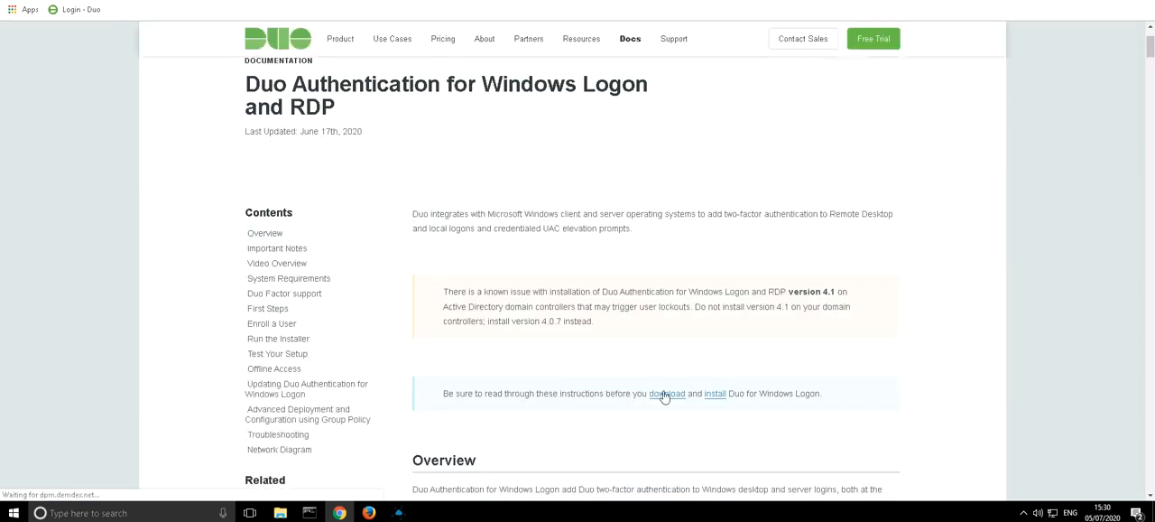
{"action": "left_click", "coordinate": [666, 397]}
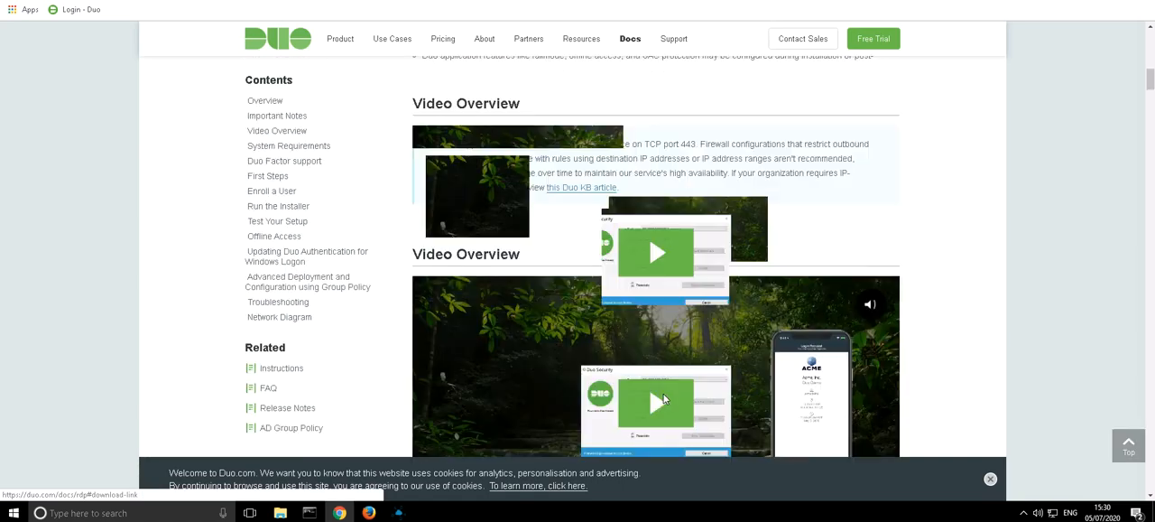
{"action": "left_click", "coordinate": [989, 477]}
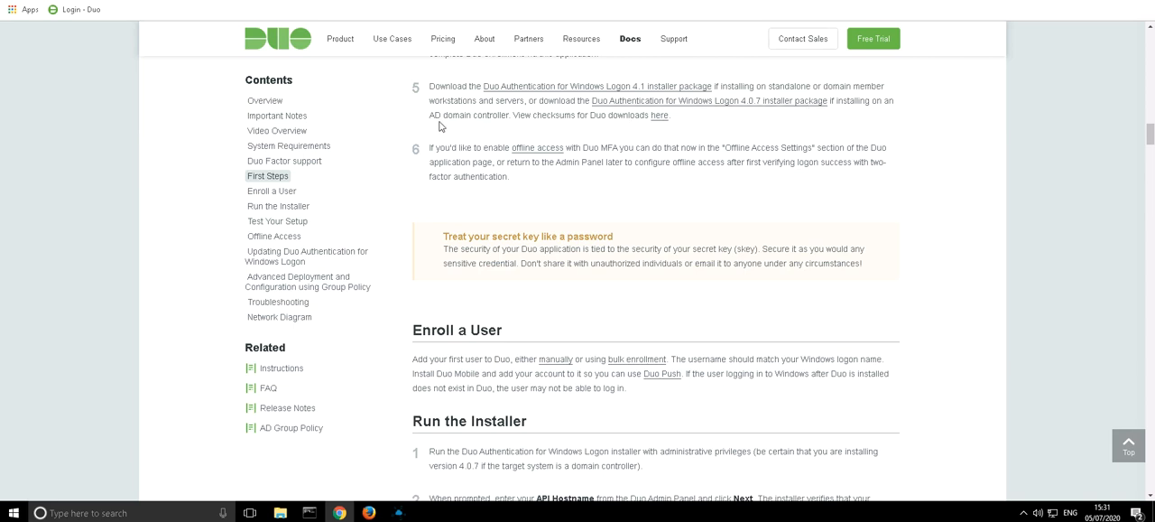
{"action": "left_click", "coordinate": [555, 92]}
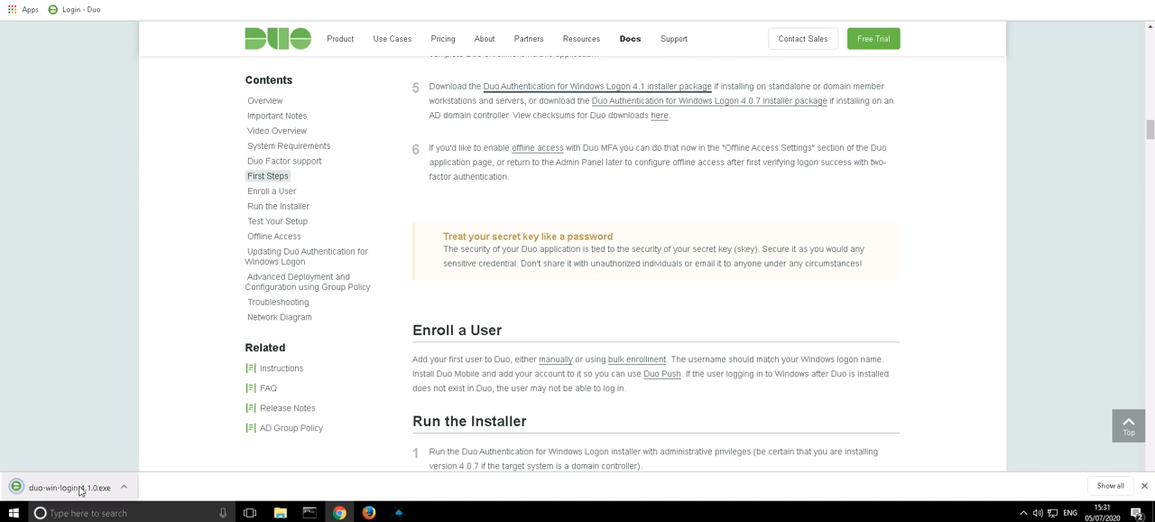
- Run the downloaded duo-win-login installer and advance to its Duo Connectivity Check page
{"action": "left_click", "coordinate": [79, 491]}
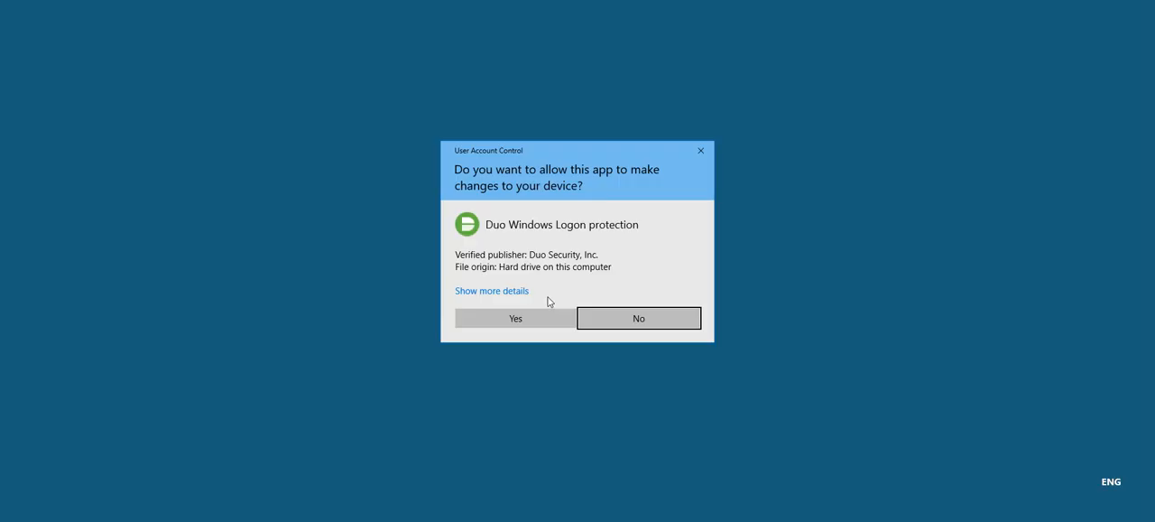
{"action": "left_click", "coordinate": [523, 321]}
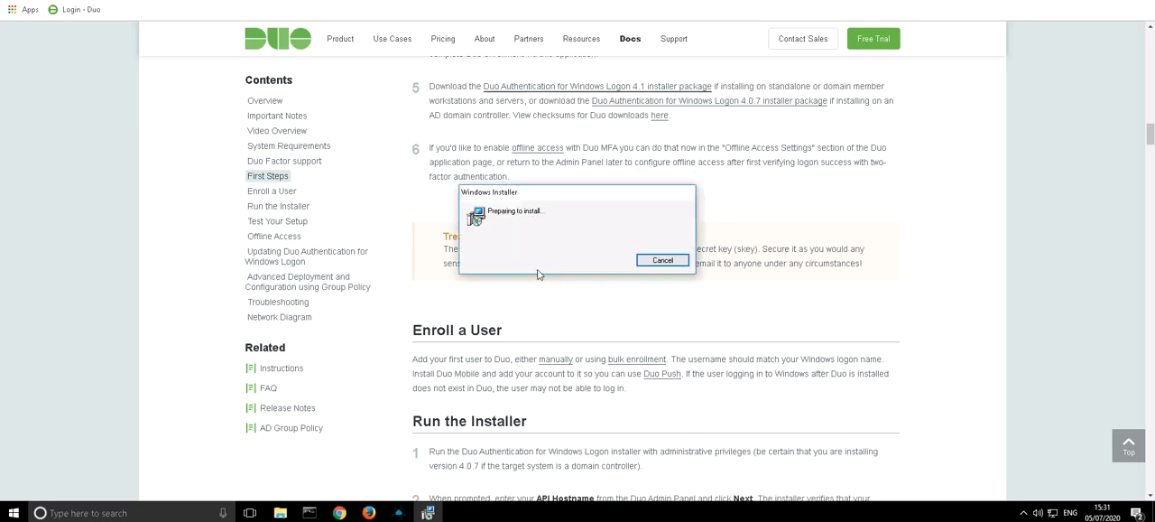
{"action": "left_click", "coordinate": [630, 333]}
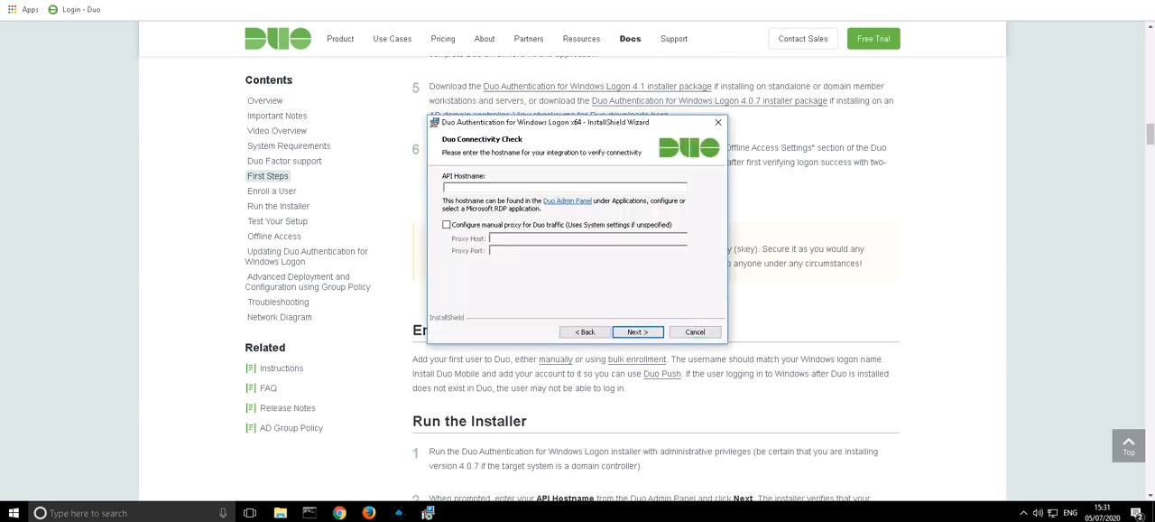
{"action": "left_click", "coordinate": [76, 9]}
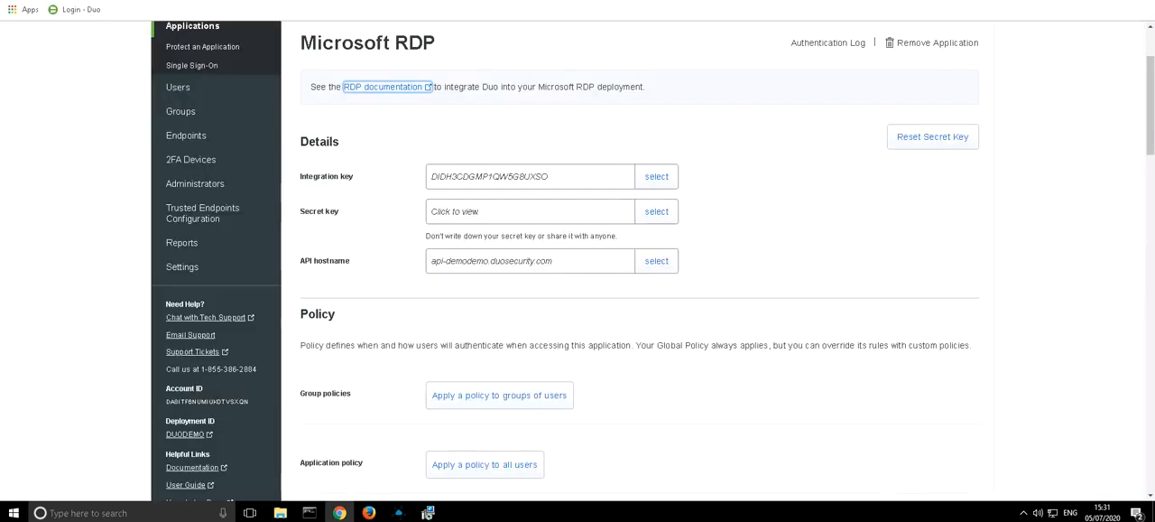
{"action": "left_click", "coordinate": [657, 261]}
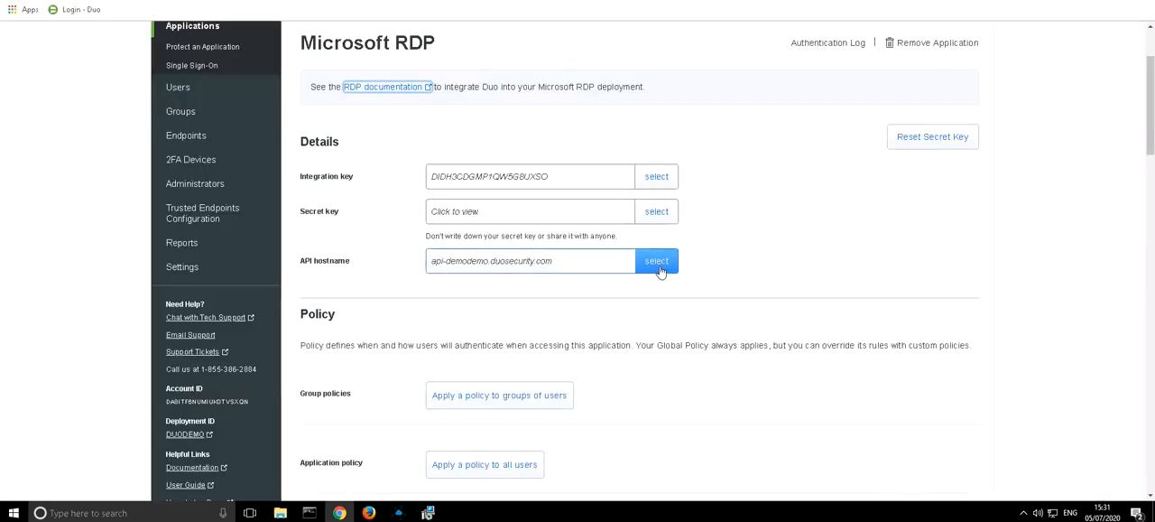
{"action": "left_click", "coordinate": [428, 513]}
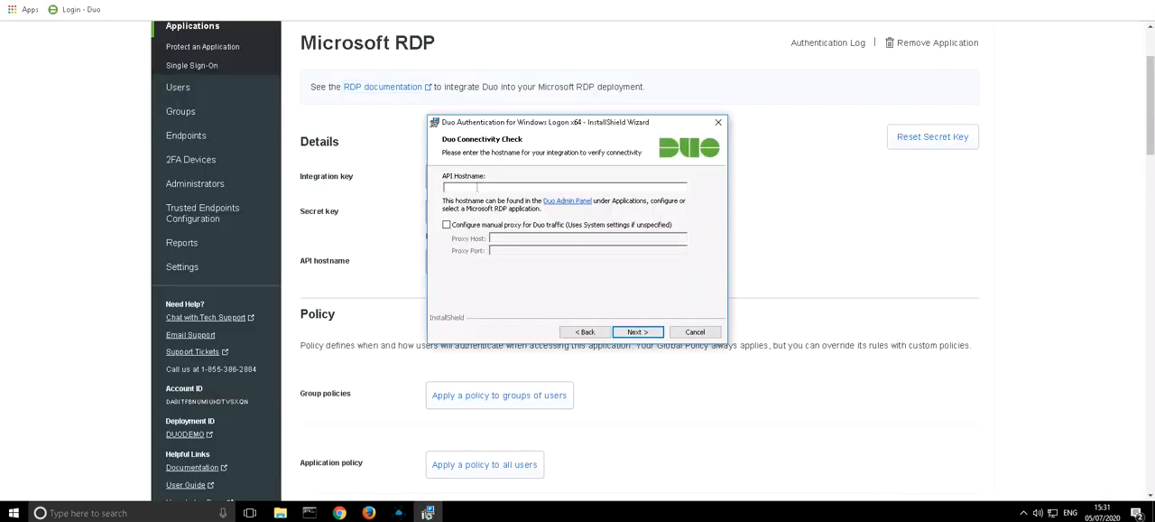
{"action": "key", "text": "ctrl+v"}
{"action": "key", "text": "ctrl+z"}
- Copy the API hostname api-demodemo.duosecurity.com from the Microsoft RDP application details into the installer and continue to the account details
{"action": "left_click", "coordinate": [203, 0]}
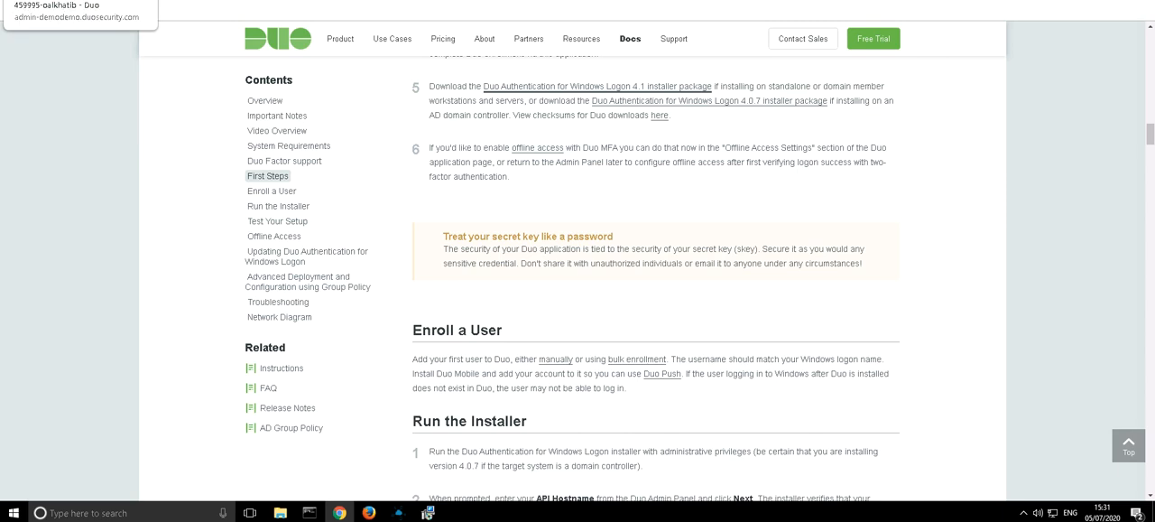
{"action": "left_click", "coordinate": [81, 0]}
{"action": "left_click", "coordinate": [661, 263]}
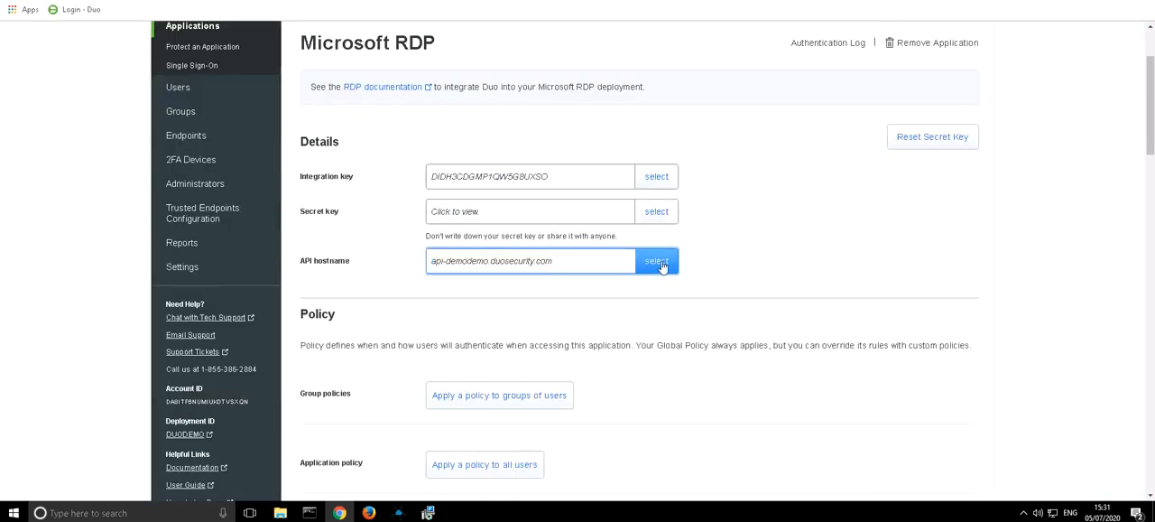
{"action": "left_click", "coordinate": [662, 264]}
{"action": "key", "text": "ctrl+c"}
{"action": "left_click", "coordinate": [427, 513]}
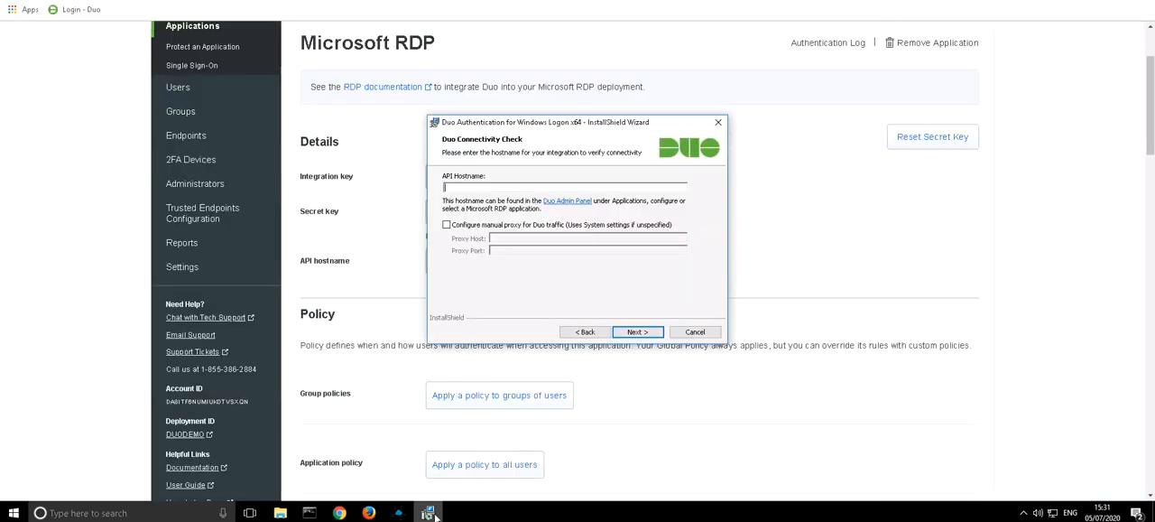
{"action": "key", "text": "ctrl+v"}
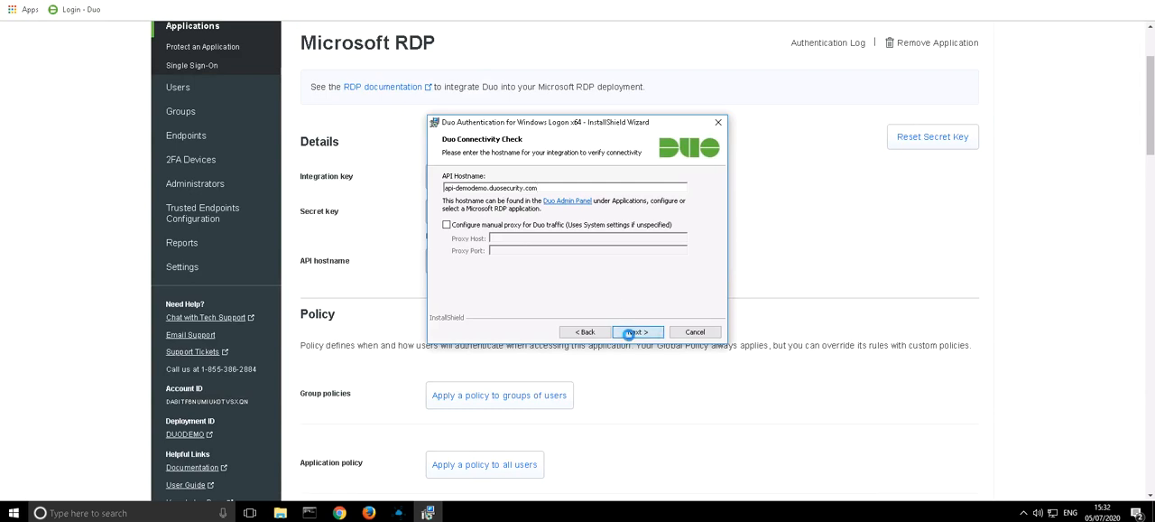
{"action": "left_click", "coordinate": [630, 332]}
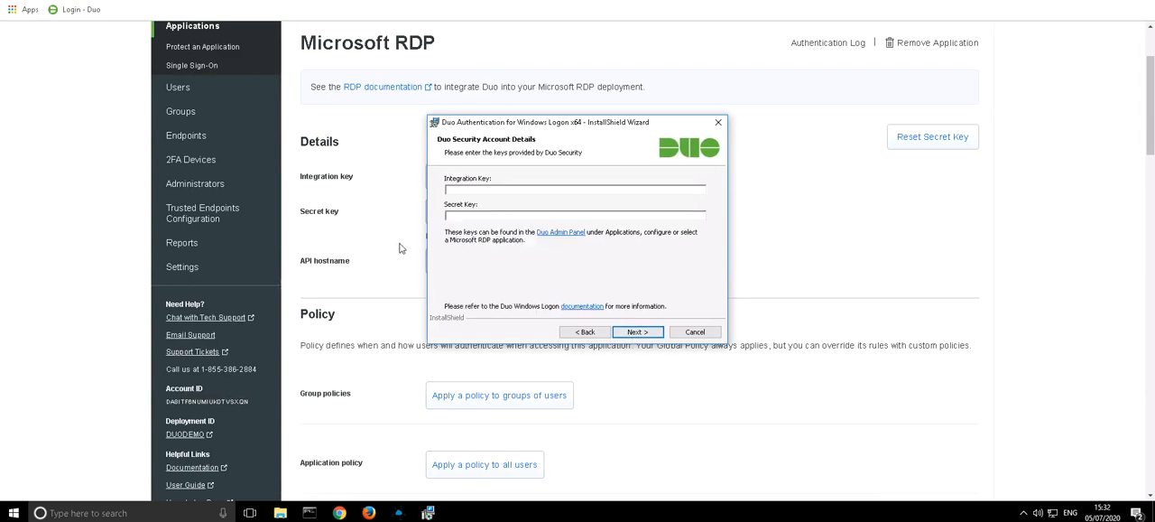
- Copy the integration key from the Microsoft RDP application details into the installer's Integration Key field
{"action": "left_click", "coordinate": [806, 225]}
{"action": "left_click", "coordinate": [652, 178]}
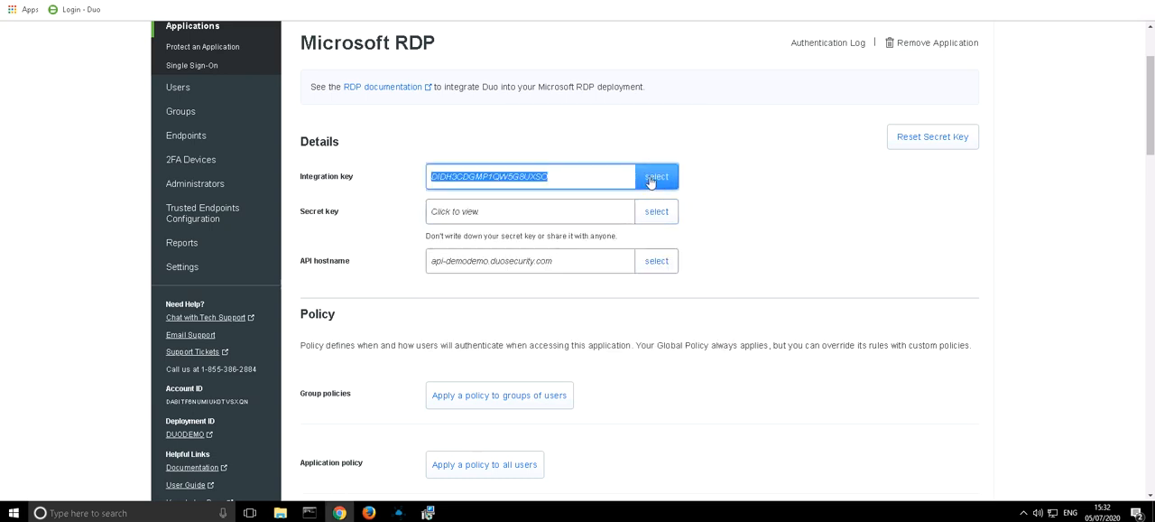
{"action": "left_click", "coordinate": [427, 513]}
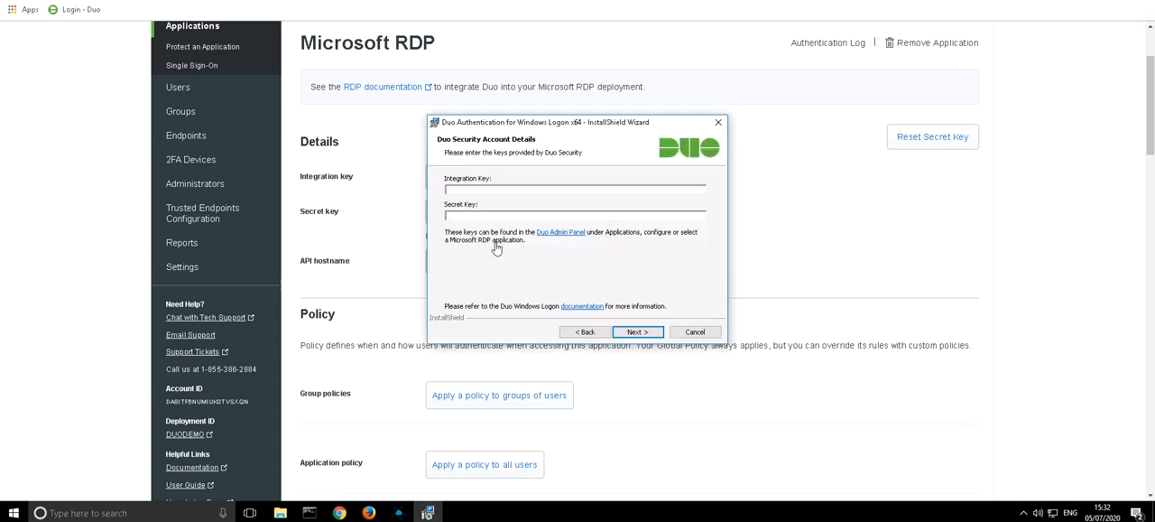
{"action": "left_click", "coordinate": [482, 188]}
{"action": "type", "text": "DIDH3CDGMP1QWSG8UXSO"}
- Copy the secret key from the Microsoft RDP application details into the installer's Secret Key field and continue to the integration options
{"action": "left_click", "coordinate": [810, 236]}
{"action": "left_click", "coordinate": [656, 211]}
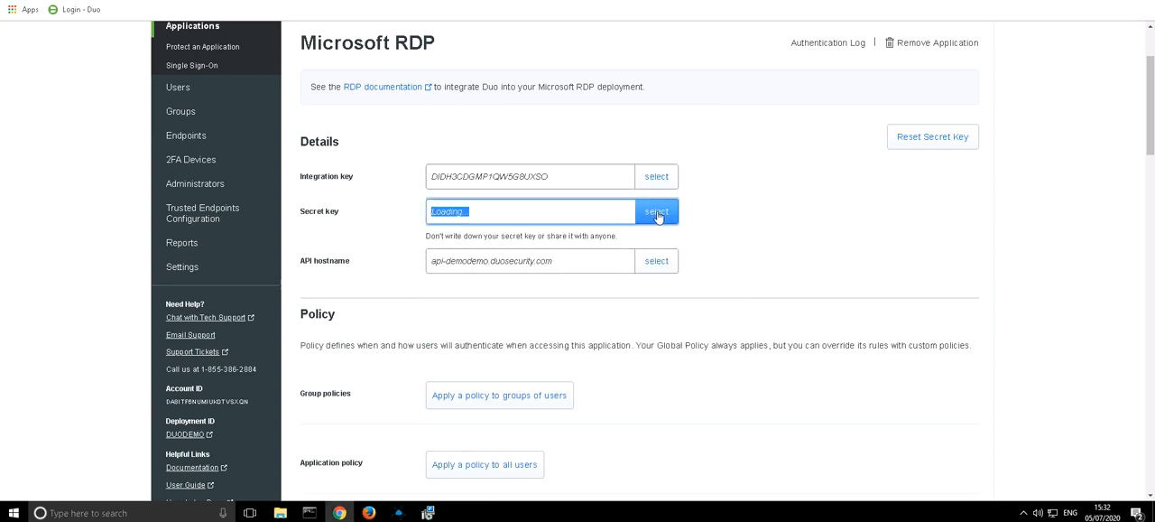
{"action": "left_click", "coordinate": [427, 513]}
{"action": "left_click", "coordinate": [478, 217]}
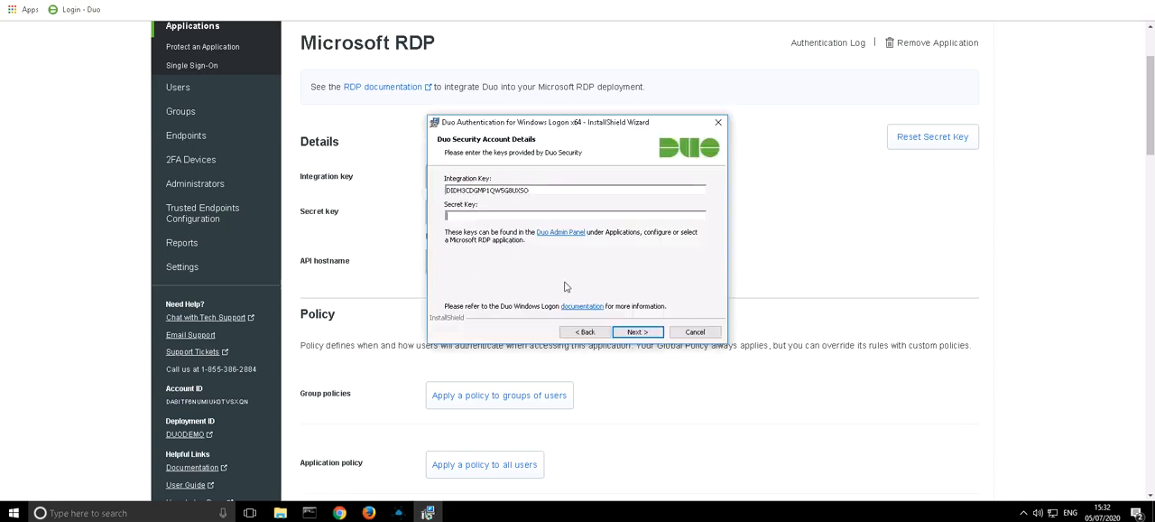
{"action": "key", "text": "ctrl+v"}
{"action": "left_click", "coordinate": [639, 332]}
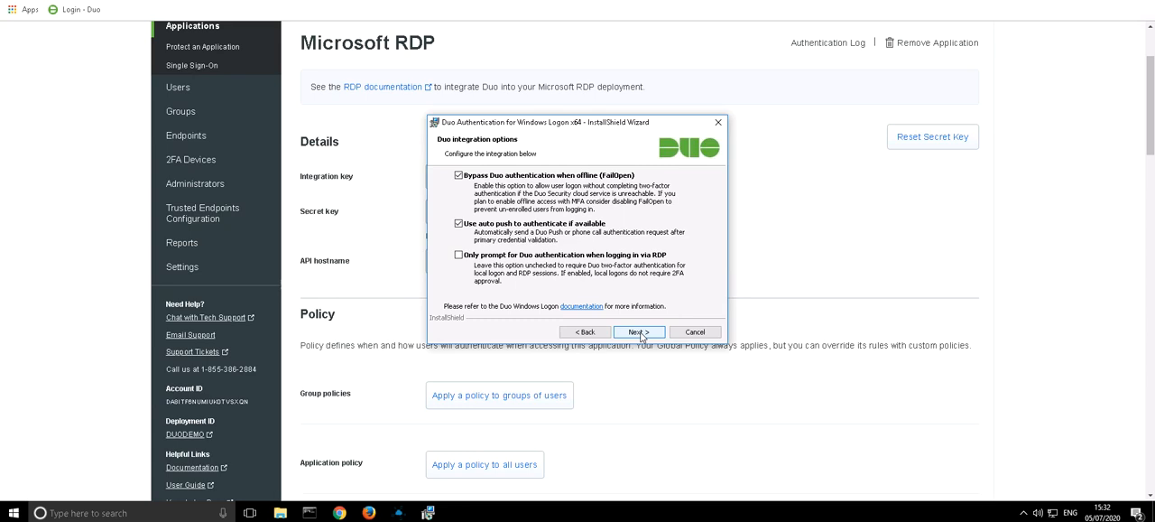
- Accept the default integration, smart card and UAC elevation options, install Duo Authentication for Windows Logon, and finish the wizard
{"action": "left_click", "coordinate": [639, 332]}
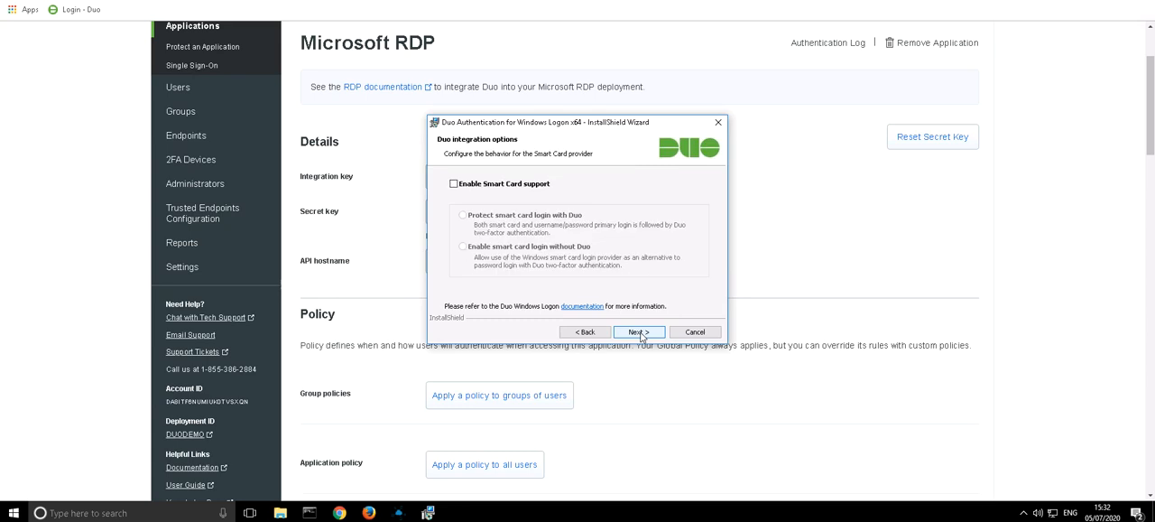
{"action": "left_click", "coordinate": [639, 333]}
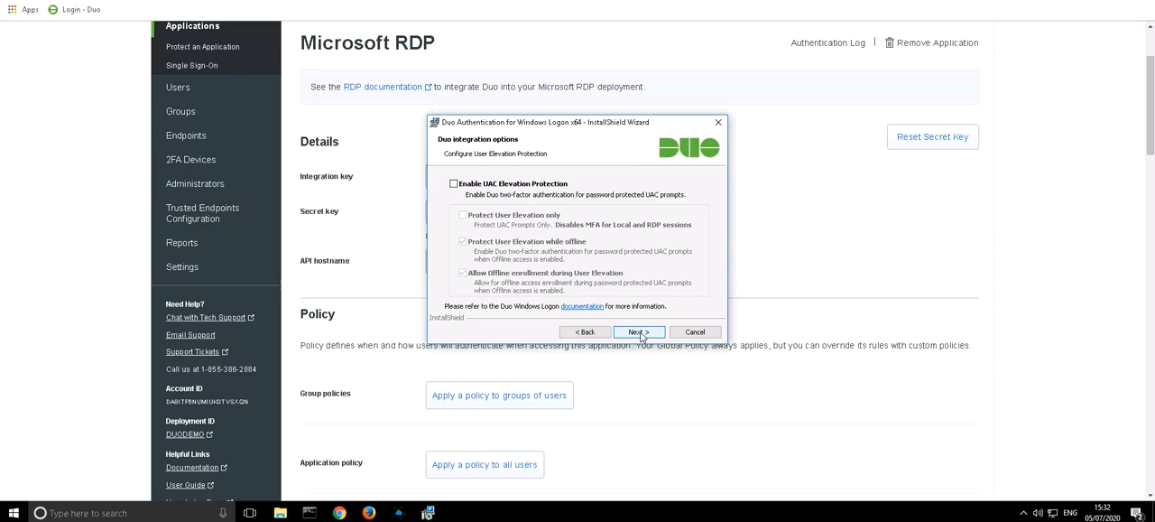
{"action": "left_click", "coordinate": [639, 332]}
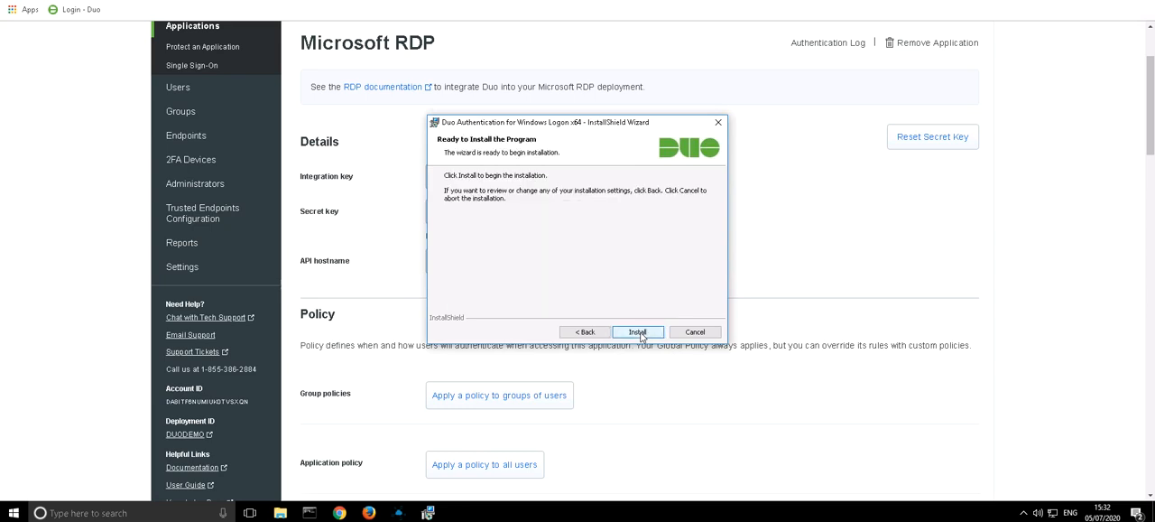
{"action": "left_click", "coordinate": [639, 332]}
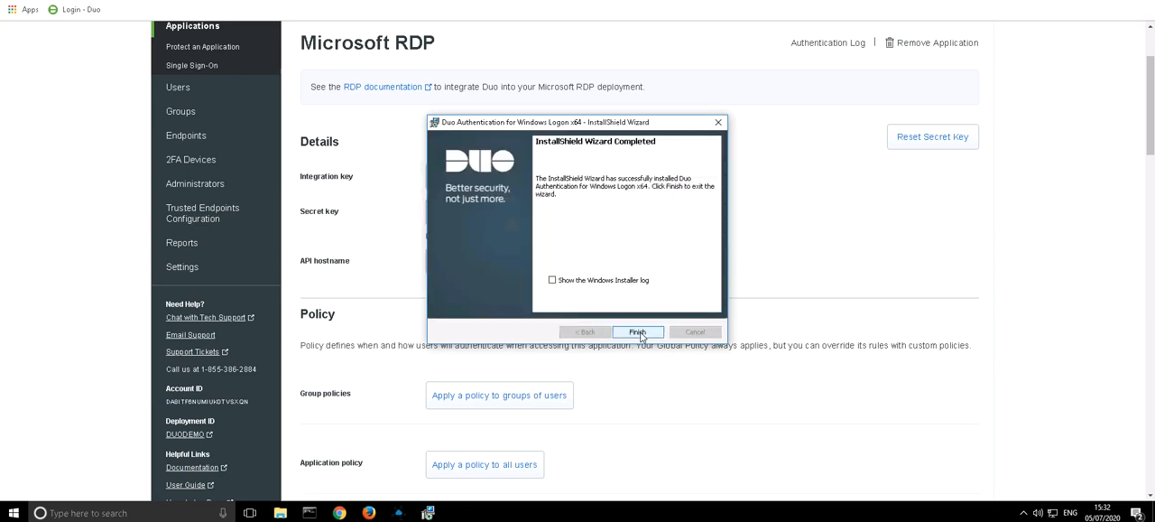
{"action": "left_click", "coordinate": [639, 332]}
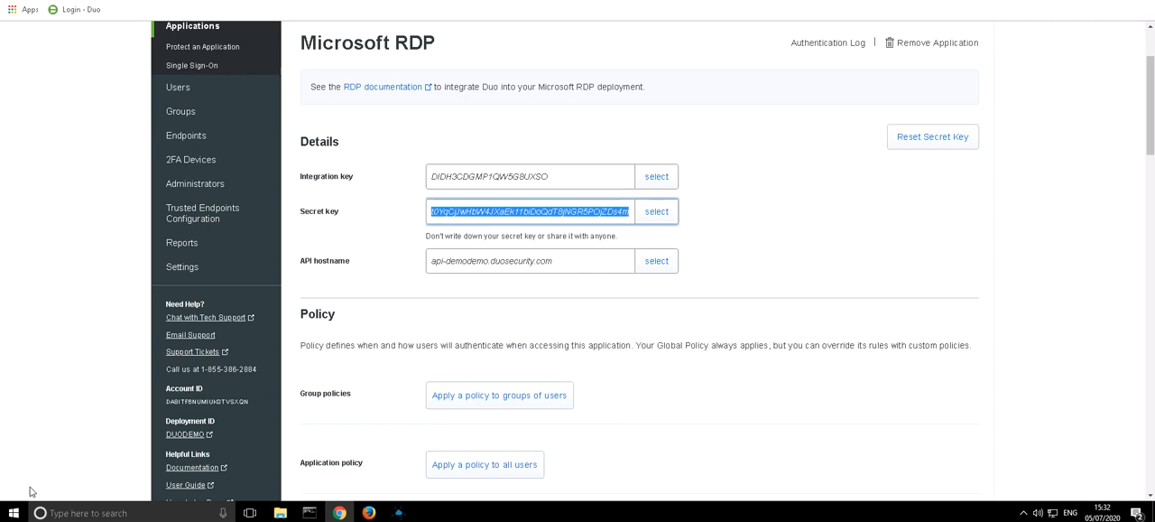
- Disconnect the Windows remote session and reconnect to it to test the Duo-protected RDP logon
{"action": "left_click", "coordinate": [14, 513]}
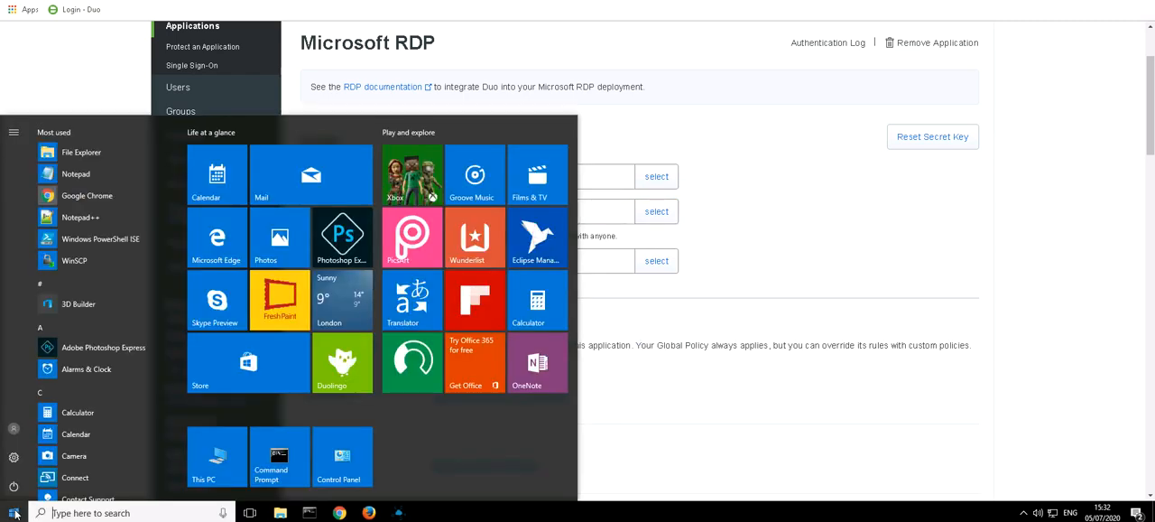
{"action": "left_click", "coordinate": [14, 485]}
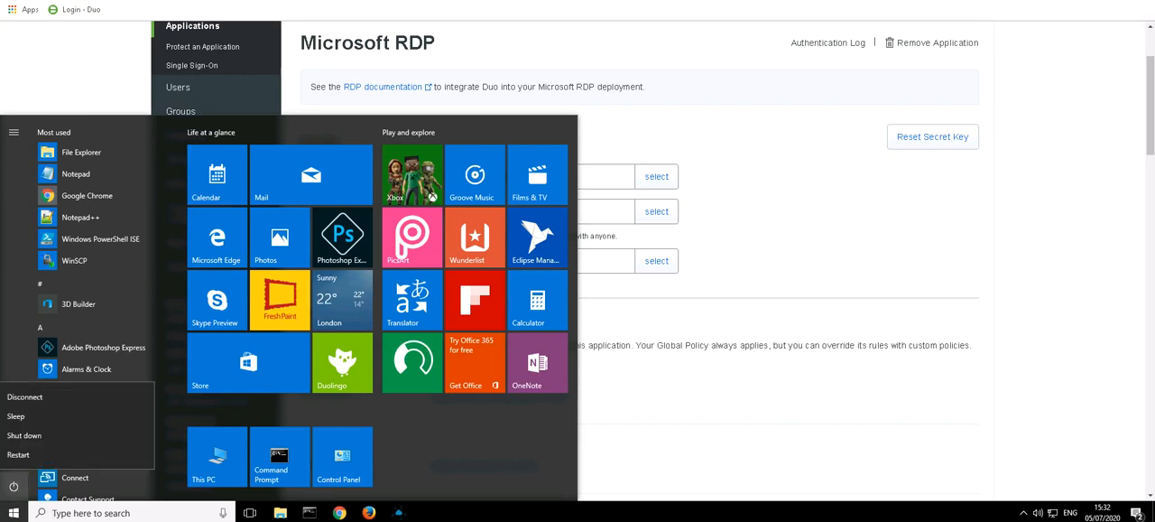
{"action": "left_click", "coordinate": [25, 396]}
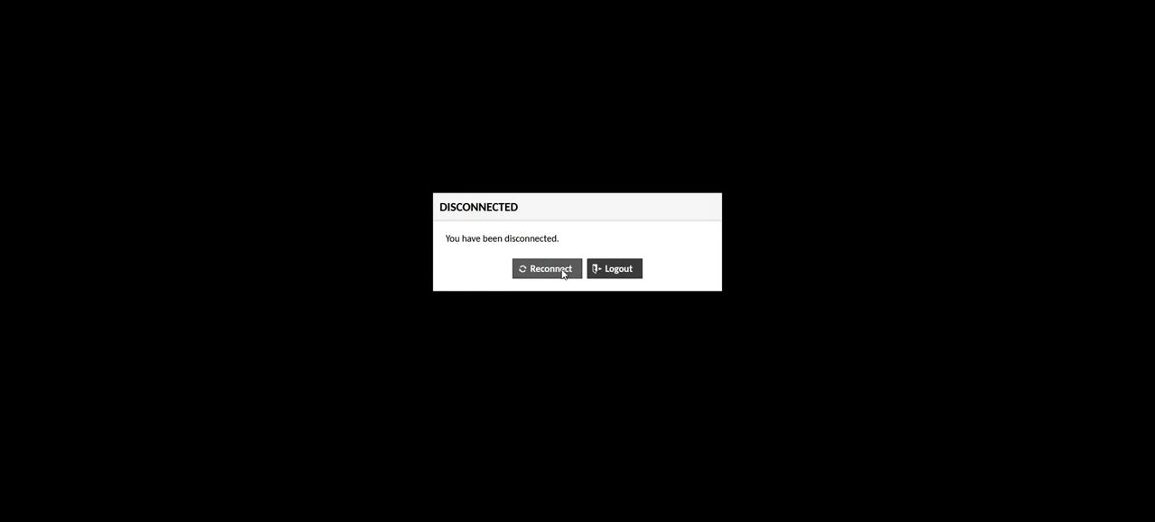
{"action": "left_click", "coordinate": [552, 272]}
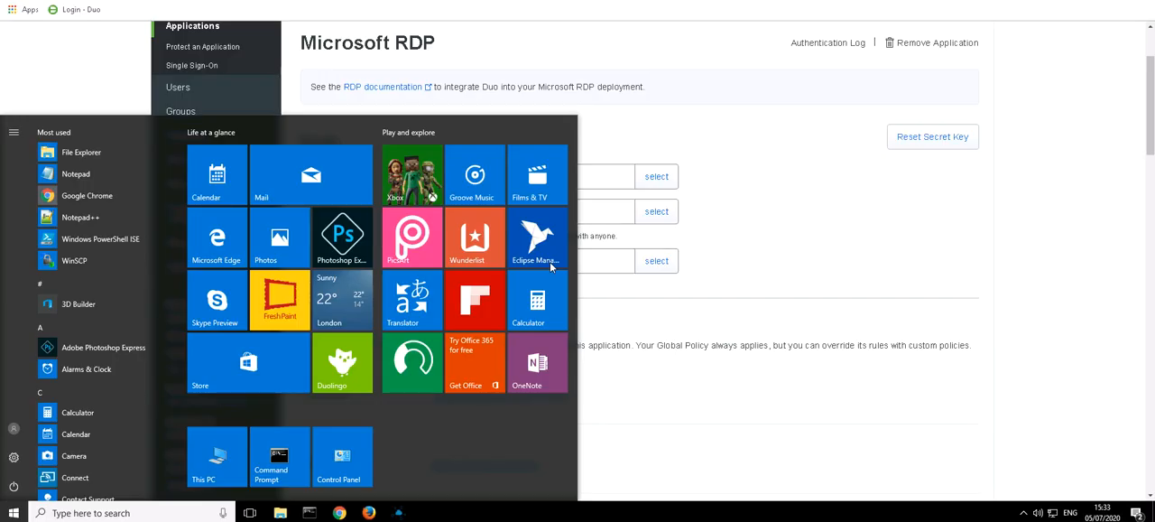
- Return to the Duo admin page and open the Authentication Log report to check the authentications of the last 24 hours
{"action": "left_click", "coordinate": [736, 286]}
{"action": "left_click", "coordinate": [658, 212]}
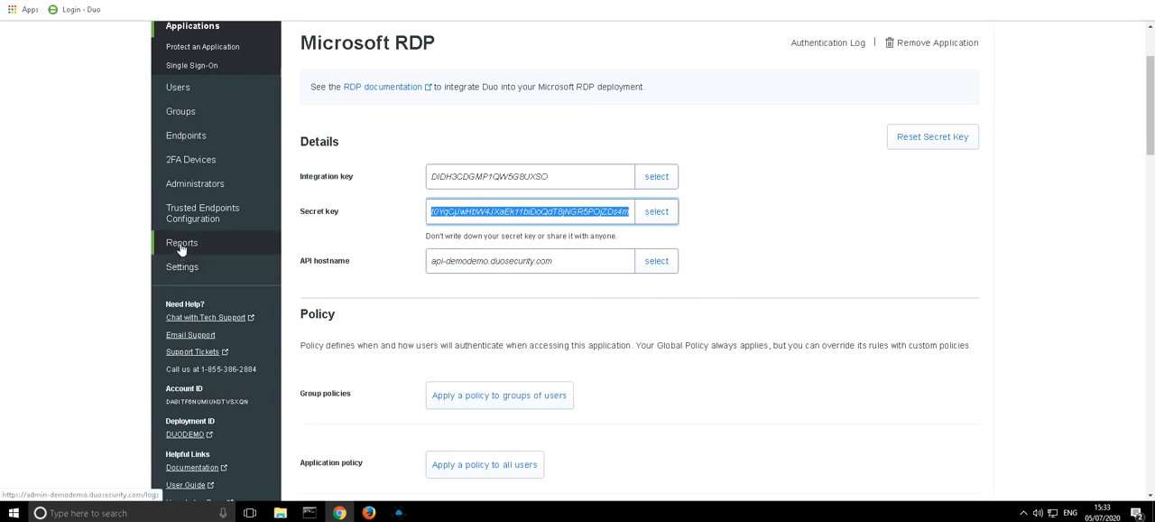
{"action": "scroll", "coordinate": [185, 135], "scroll_direction": "up", "scroll_amount": 2}
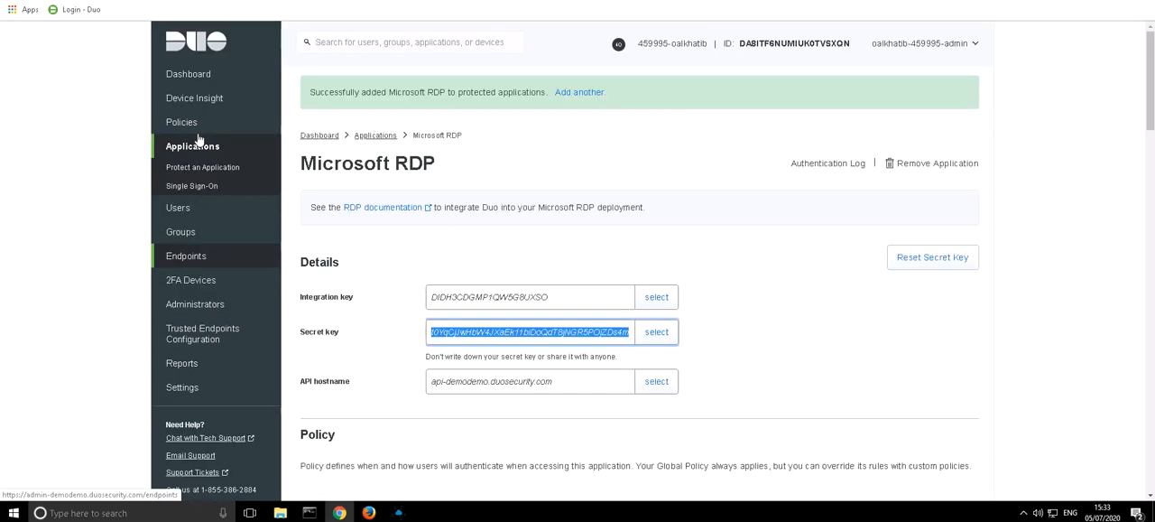
{"action": "left_click", "coordinate": [182, 363]}
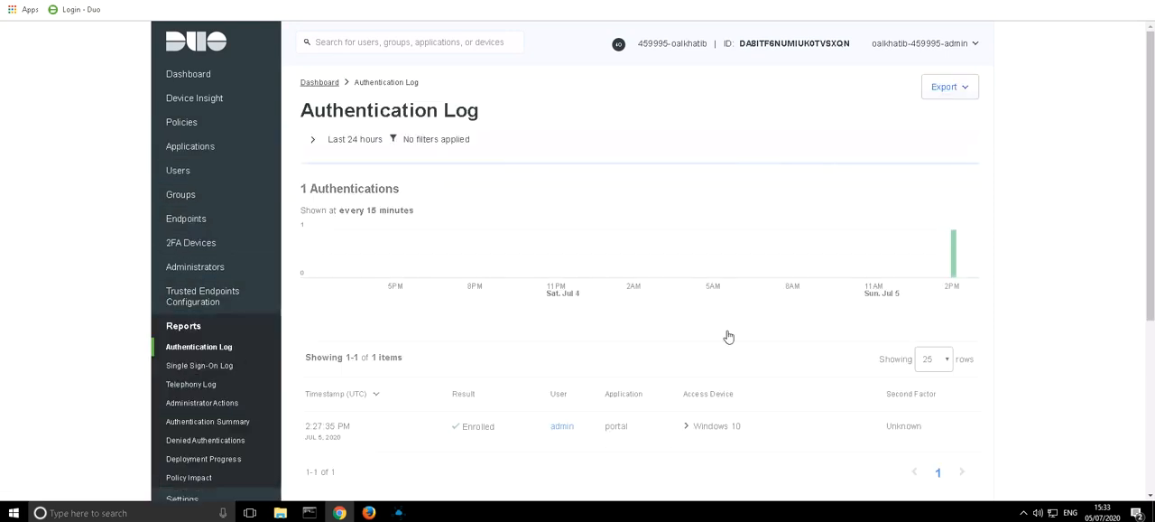
{"action": "mouse_move", "coordinate": [954, 262]}
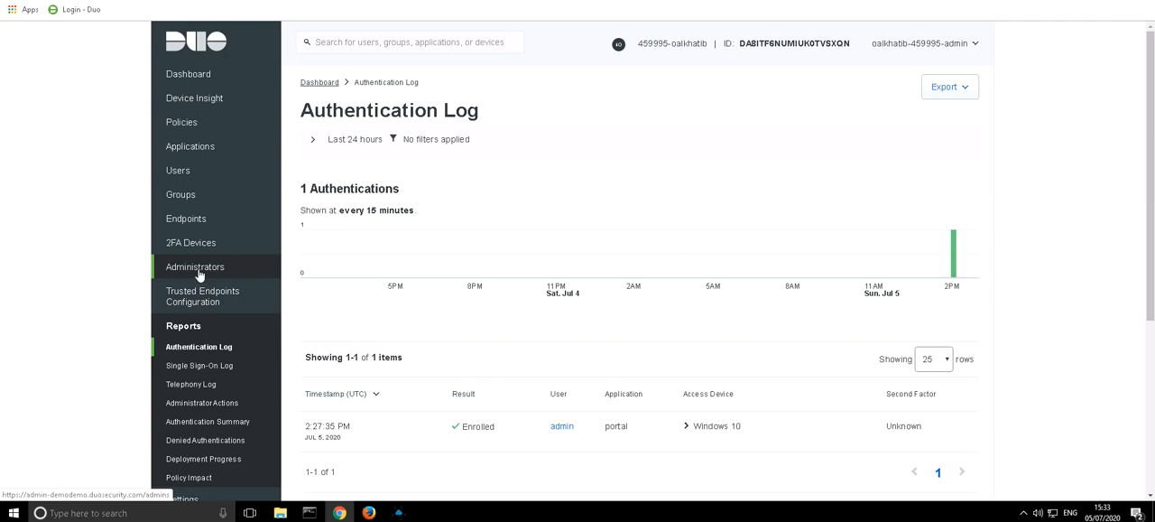
- Reload the Authentication Log by way of the Single Sign-On Log and compare the newest Microsoft RDP entry with the system clock
{"action": "left_click", "coordinate": [194, 366]}
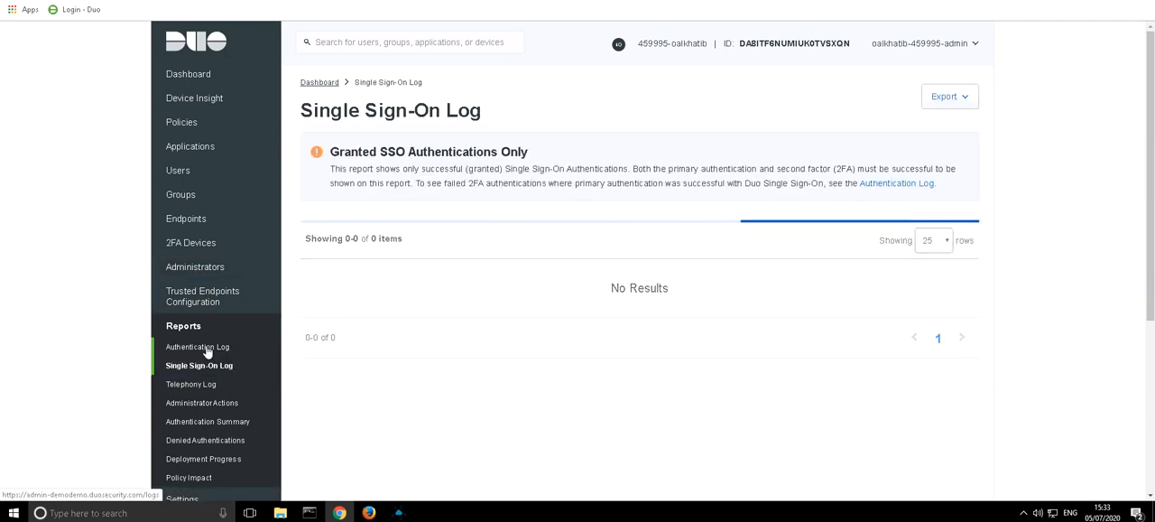
{"action": "left_click", "coordinate": [207, 351]}
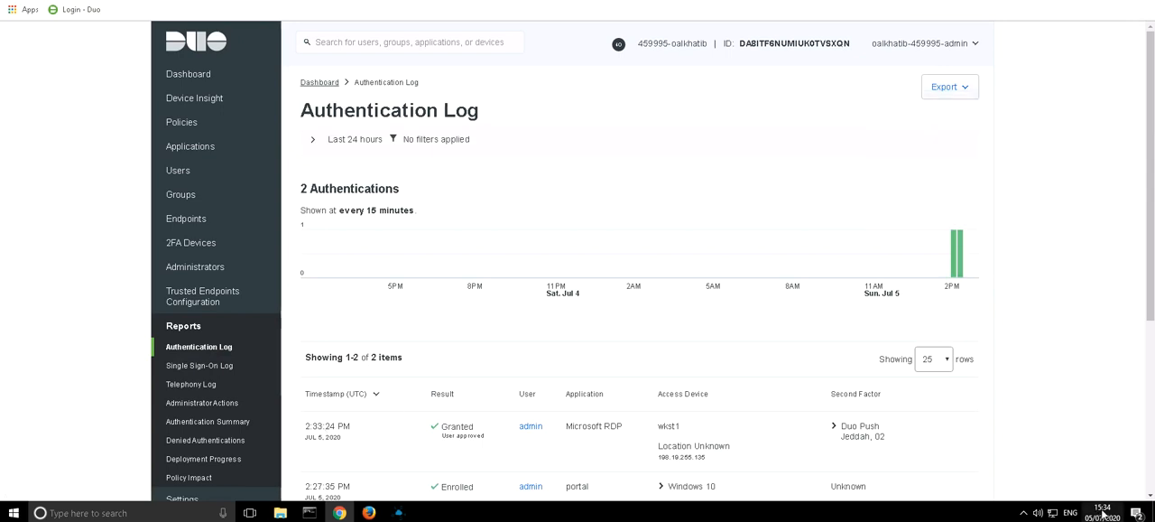
{"action": "mouse_move", "coordinate": [1101, 513]}
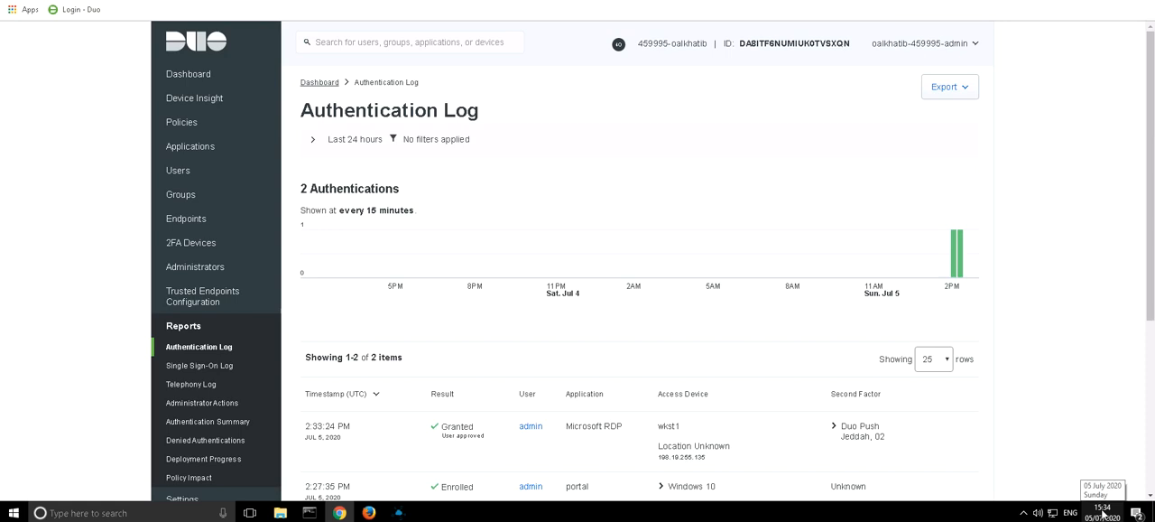